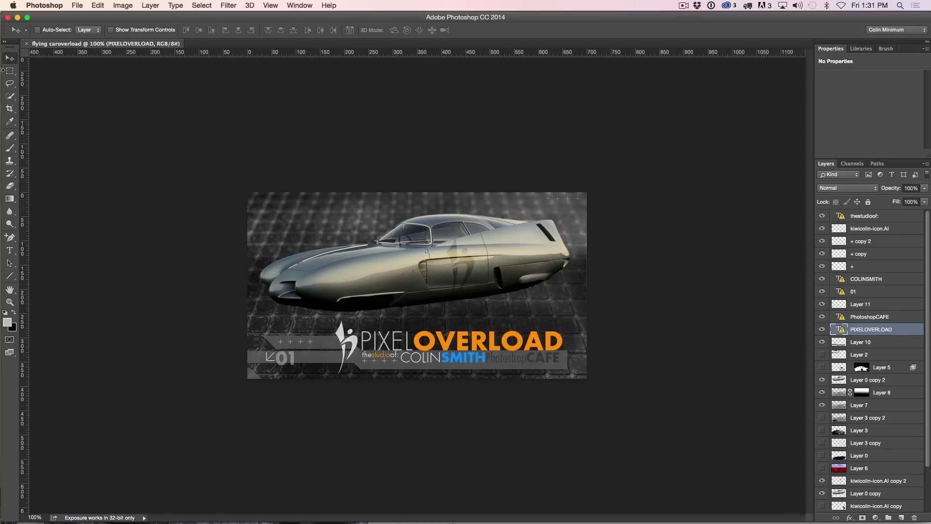
# Dismiss the missing-fonts warning and start a separate type layer 'A new line of type' below the logo.
pyautogui.click(11, 249)
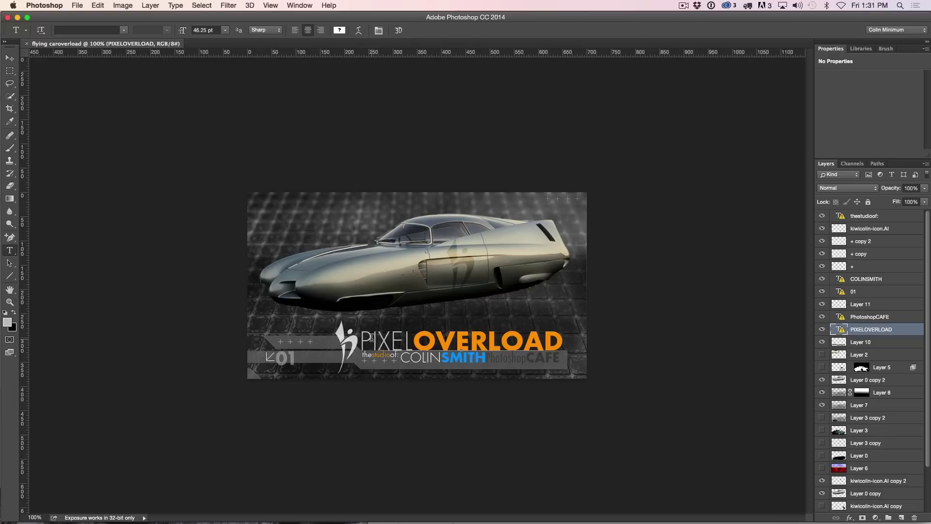
pyautogui.click(372, 341)
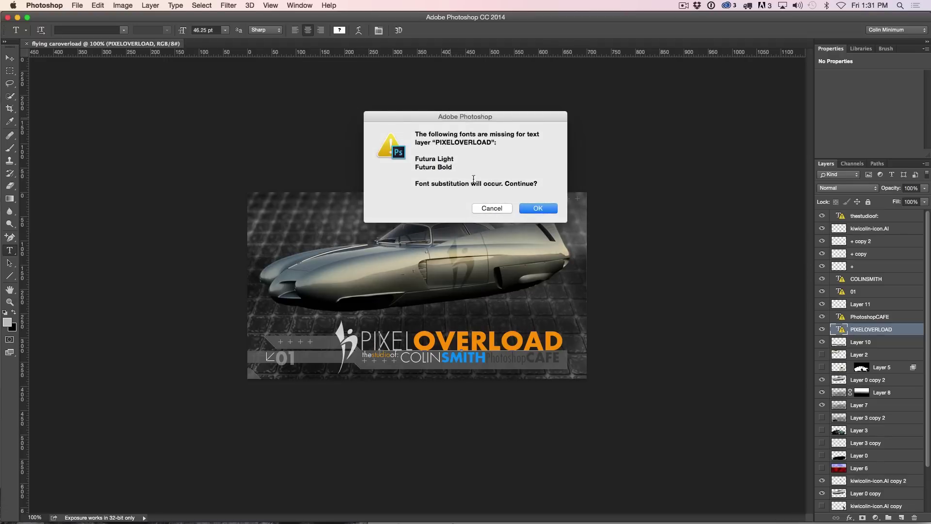
pyautogui.click(498, 209)
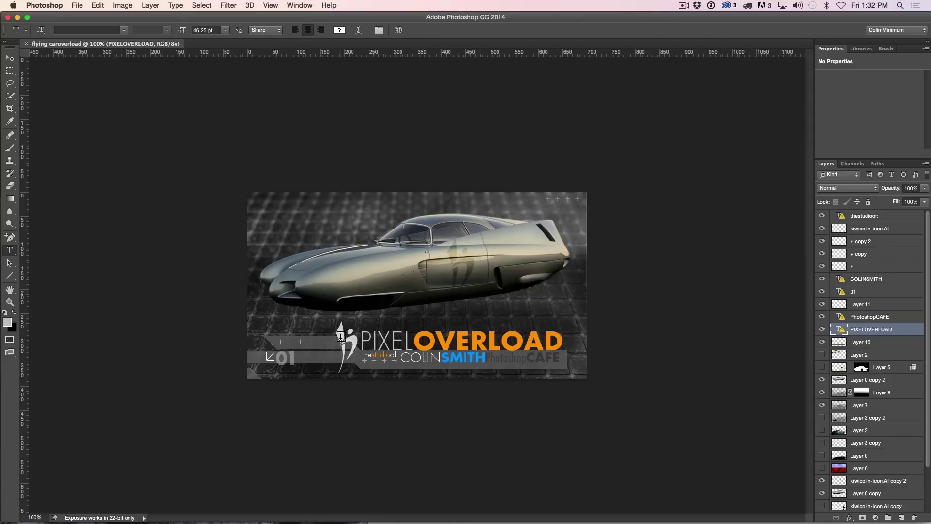
pyautogui.keyDown('shift'); pyautogui.click(365, 368); pyautogui.keyUp('shift')
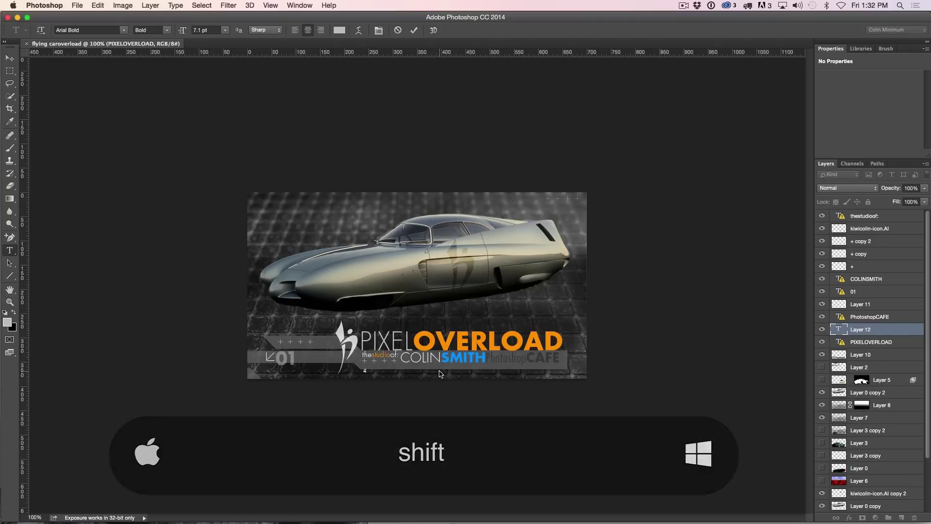
pyautogui.write('A ga')
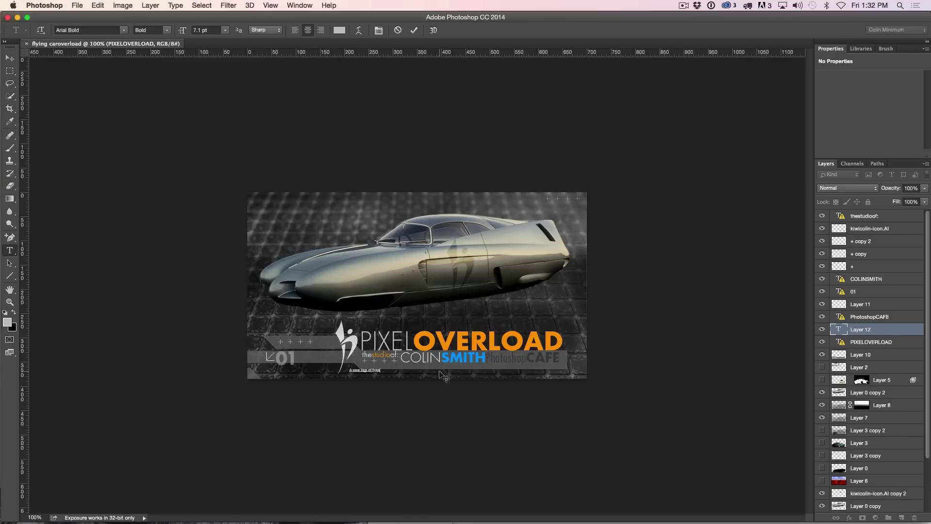
# Commit the text, scale it up with Free Transform (Cmd+T), and nudge it right beneath COLINSMITH.
pyautogui.click(9, 58)
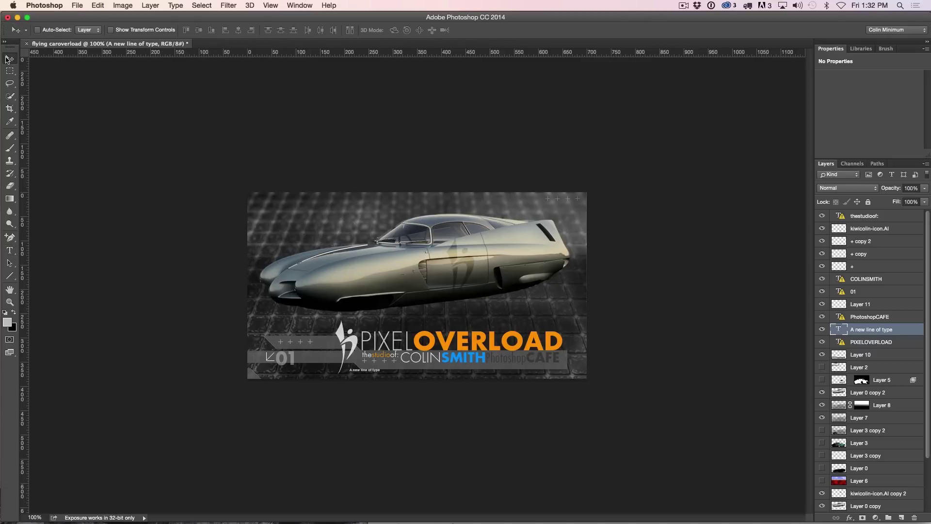
pyautogui.press('super+t')
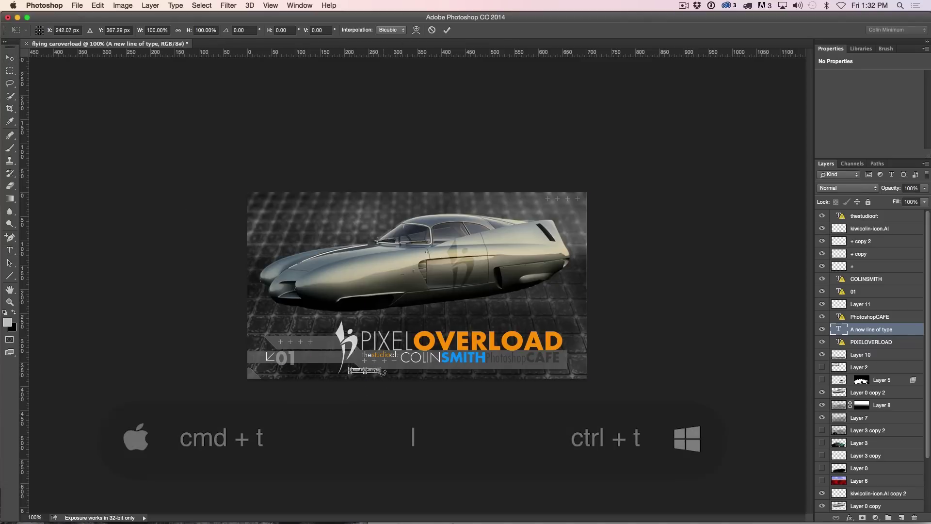
pyautogui.moveTo(415, 364); pyautogui.dragTo(532, 371)
pyautogui.press('Return')
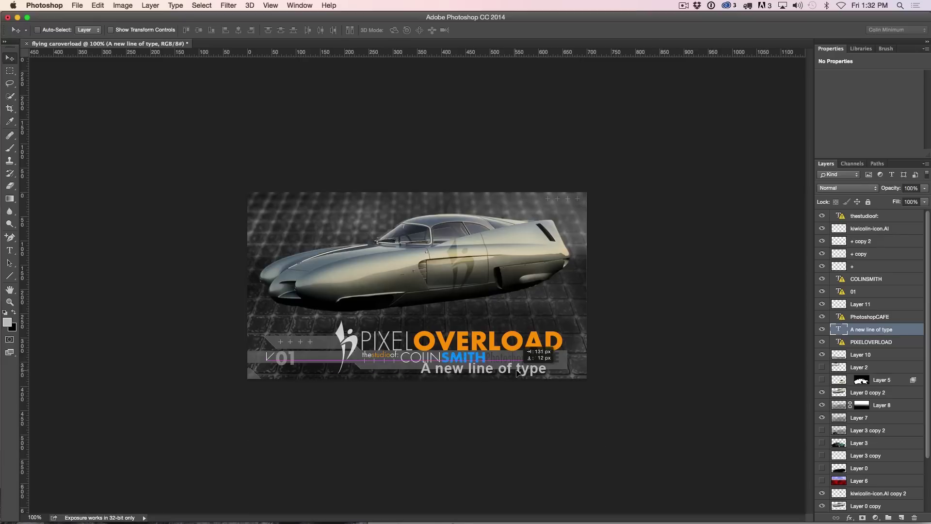
pyautogui.moveTo(533, 372); pyautogui.dragTo(537, 373)
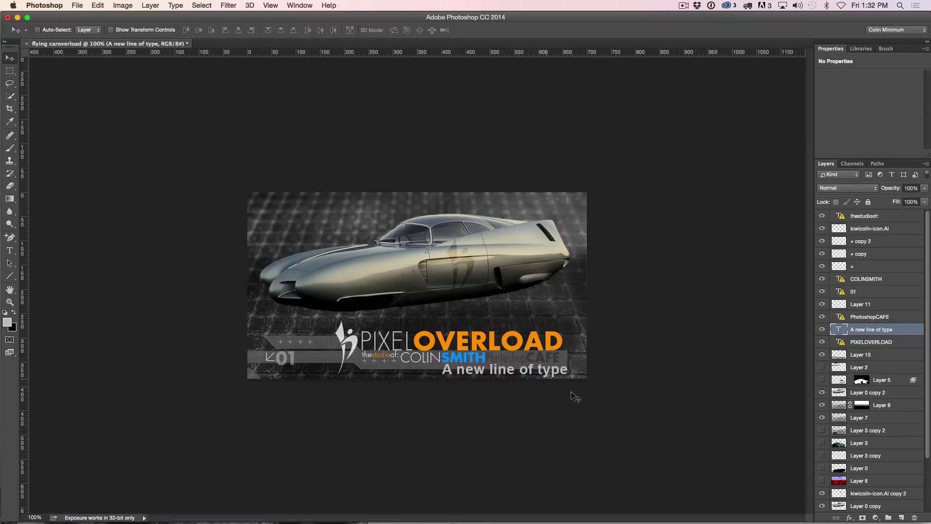